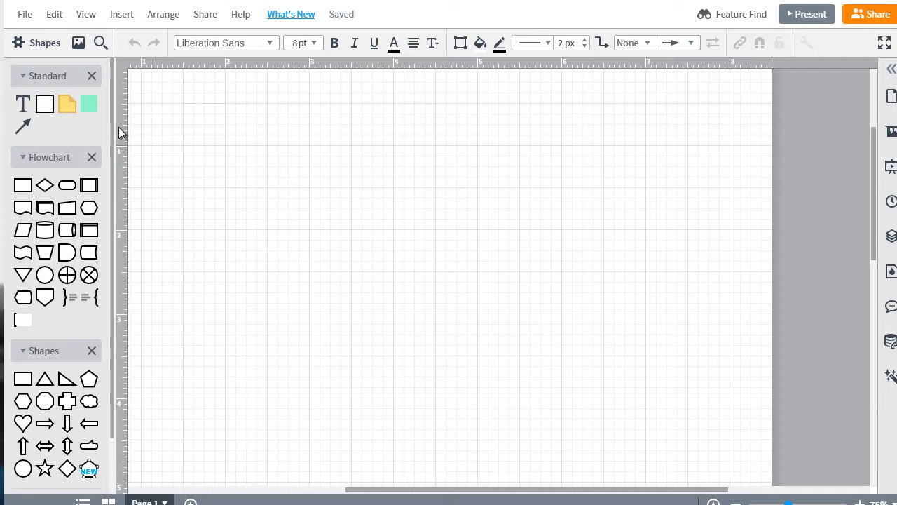
Step: Place a rectangle labelled 'Facebook Fan Page', move it up, and duplicate it
mouse_move(45, 103)
left_mouse_down()
mouse_move(326, 266)
mouse_move(315, 251)
left_mouse_up()
double_click(300, 240)
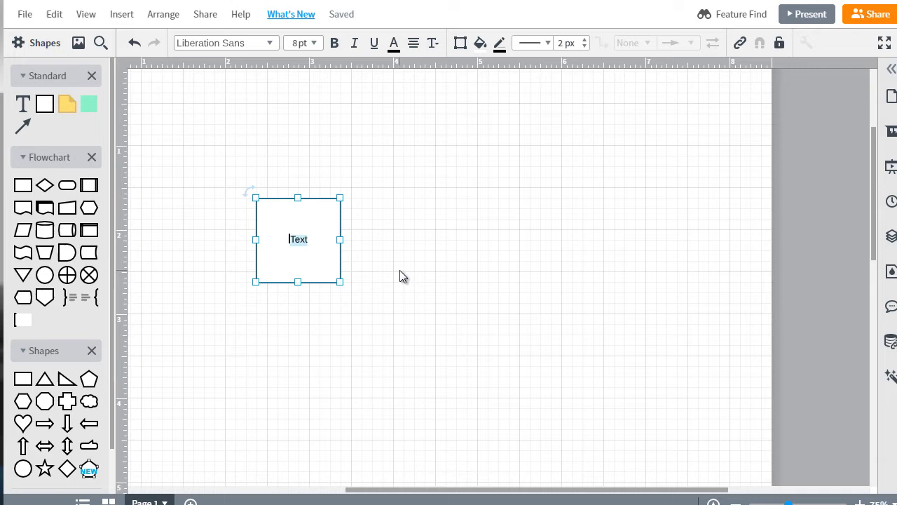
type("Facebook ")
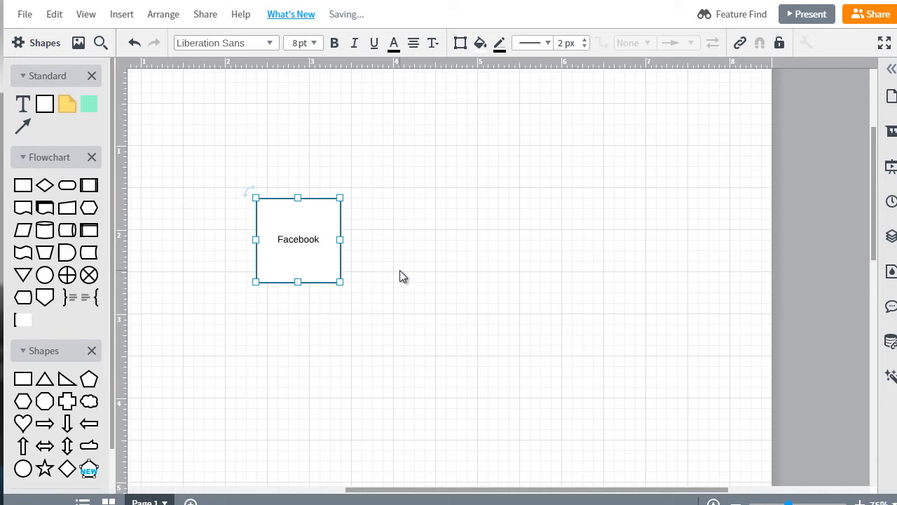
type("Fan")
type(" Page")
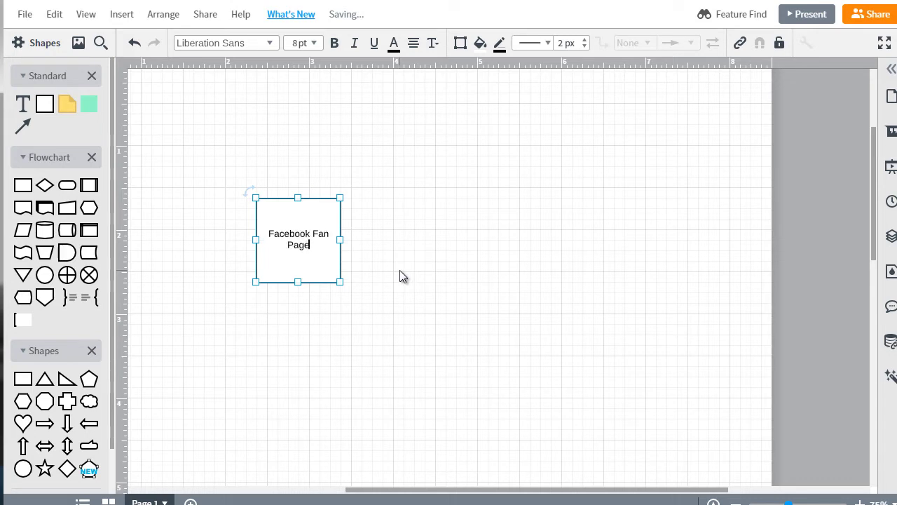
mouse_move(307, 234)
left_mouse_down()
mouse_move(317, 191)
mouse_move(580, 192)
mouse_move(569, 116)
mouse_move(506, 217)
left_mouse_up()
key("ctrl+d")
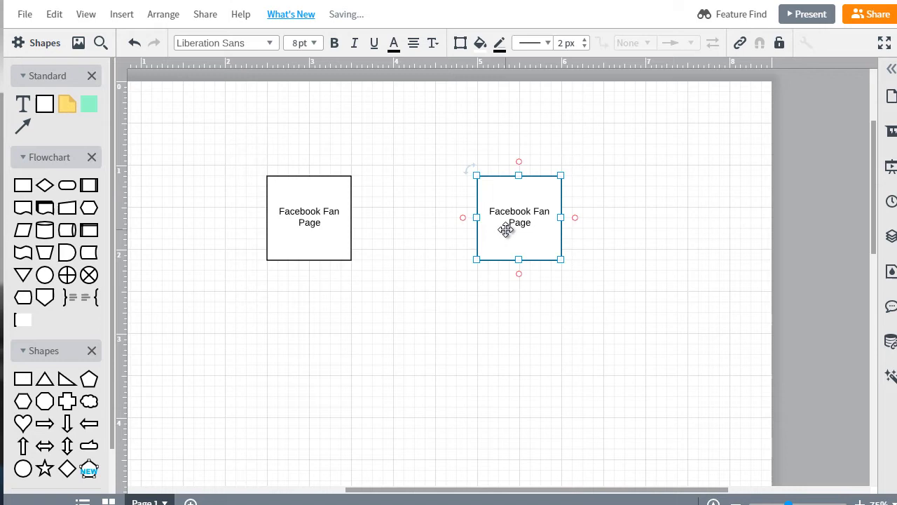
Step: Relabel the copied box 'Youtube Channel'
double_click(506, 217)
type("Y")
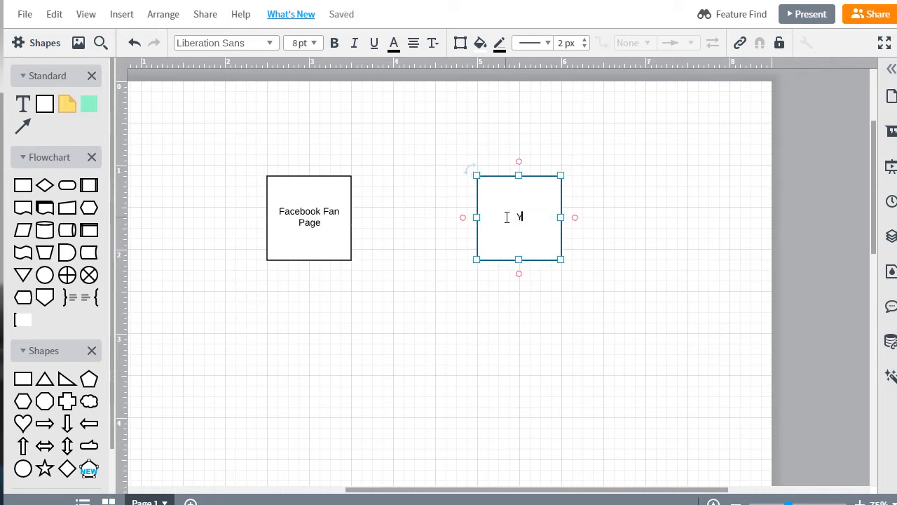
type("outube Ch")
type("annel")
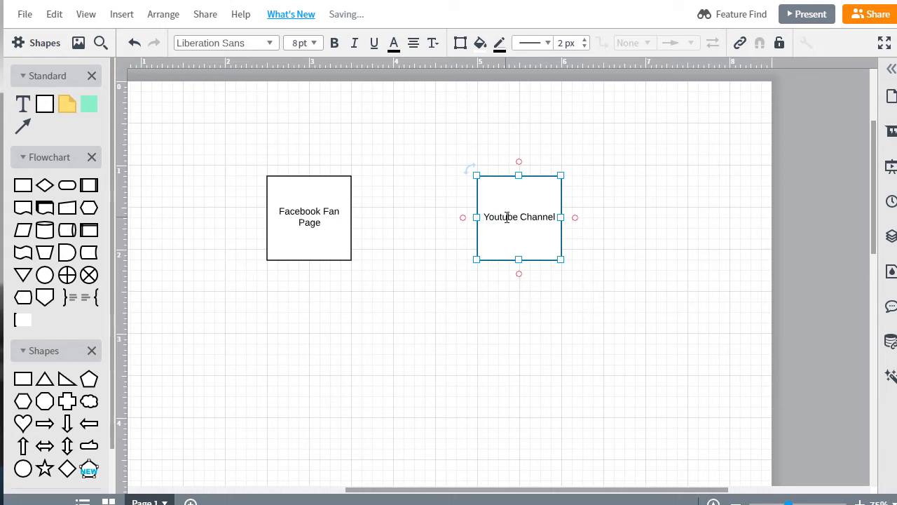
left_click(405, 322)
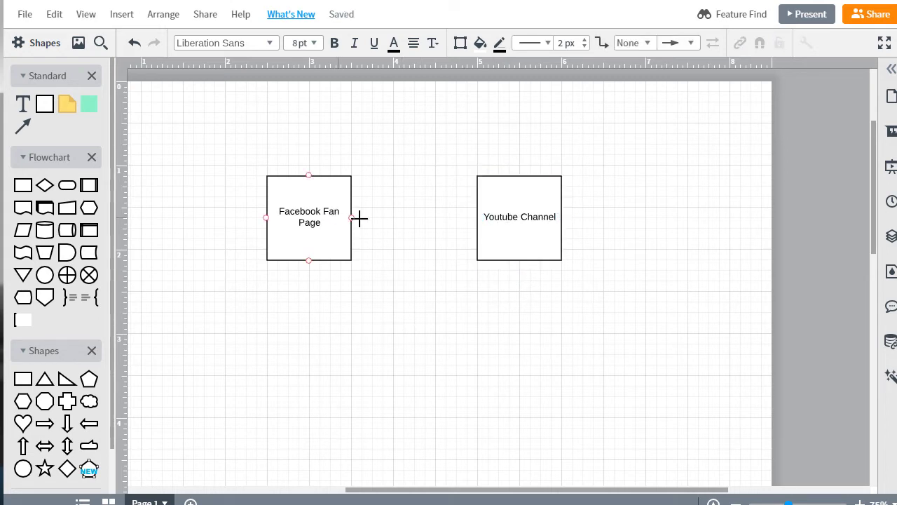
Step: Draw an arrow from Facebook Fan Page to Youtube Channel
left_click_drag(352, 218, 478, 218)
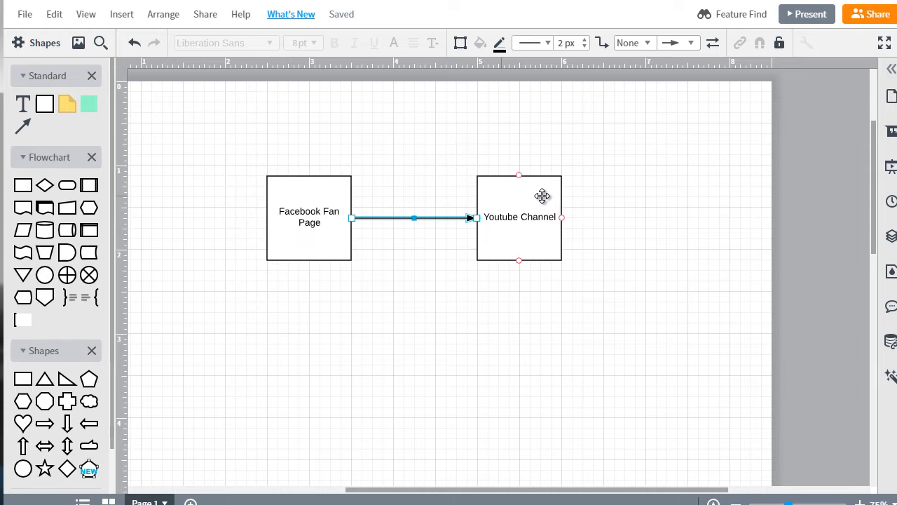
left_click_drag(542, 198, 543, 198)
left_click(314, 240)
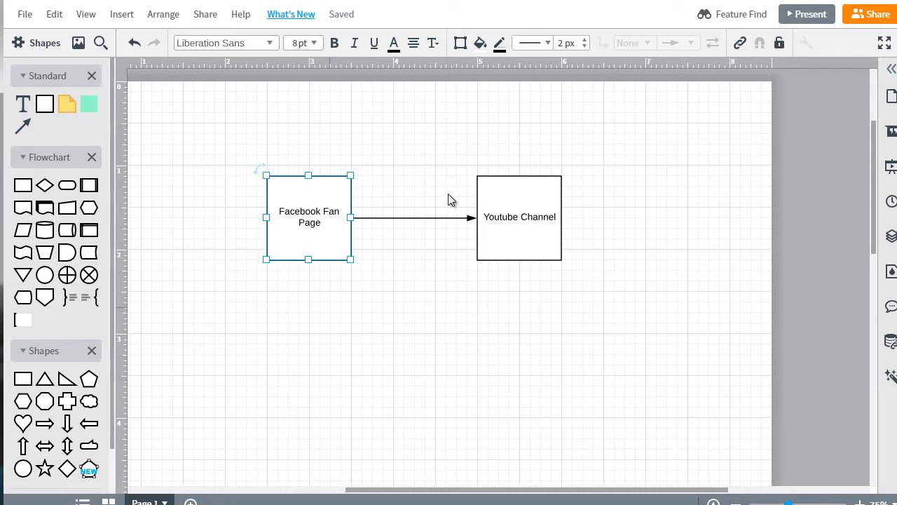
Step: Delete the arrow running from Facebook Fan Page to Youtube Channel
left_click(529, 207)
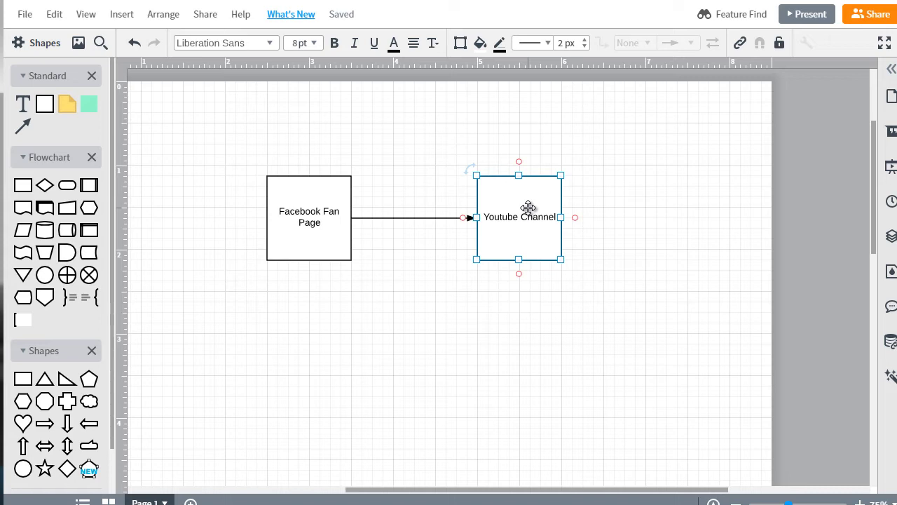
left_click(321, 250)
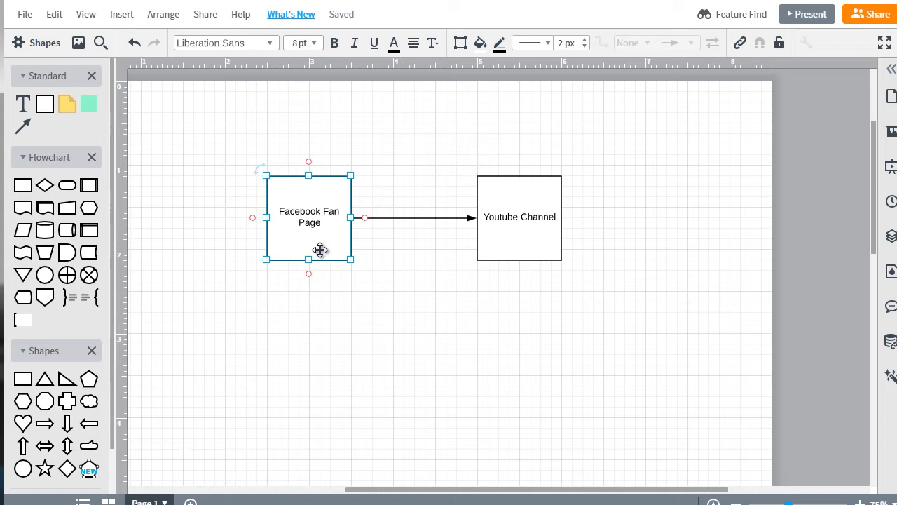
left_click(466, 219)
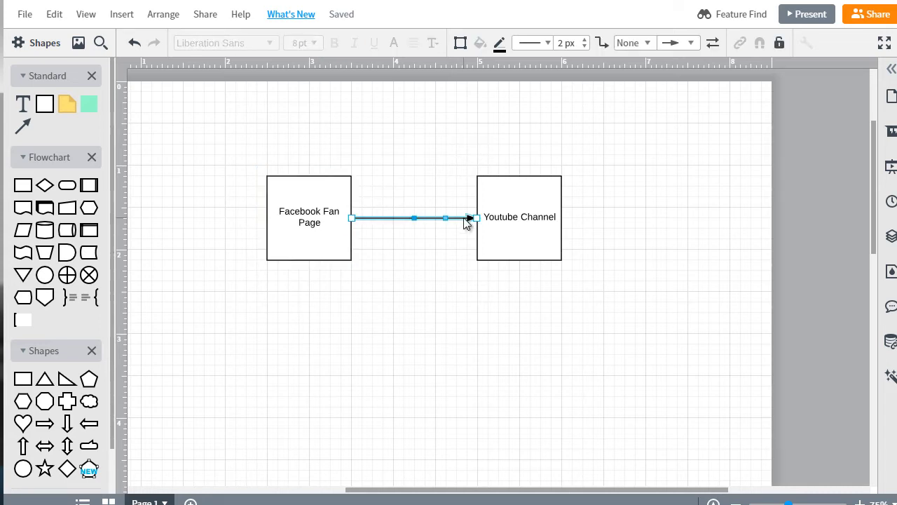
key("Delete")
Step: Draw an arrow from Youtube Channel to Facebook Fan Page, then duplicate the Facebook box
left_click(521, 177)
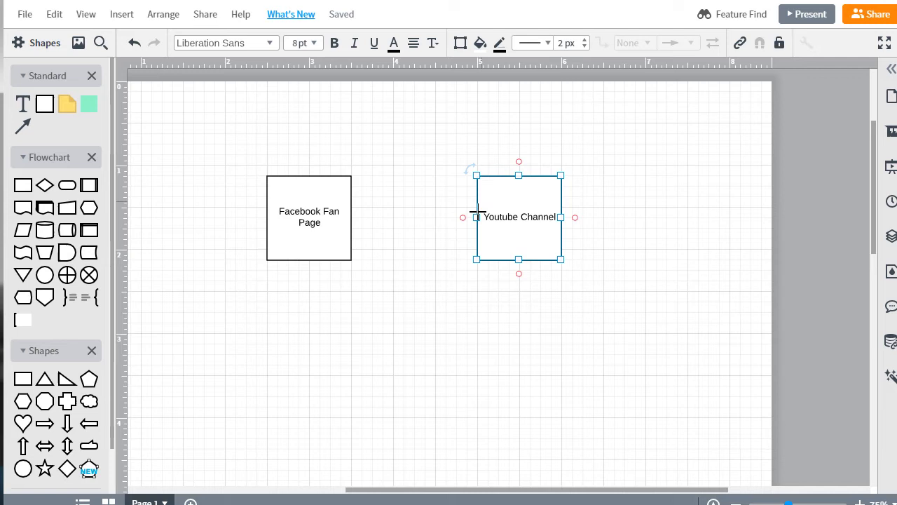
left_click(429, 213)
left_click_drag(476, 217, 348, 222)
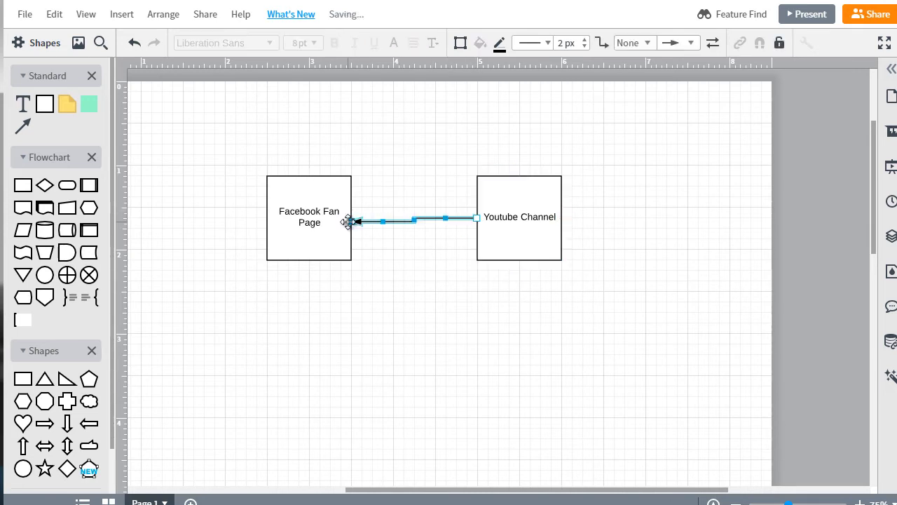
left_click(300, 216)
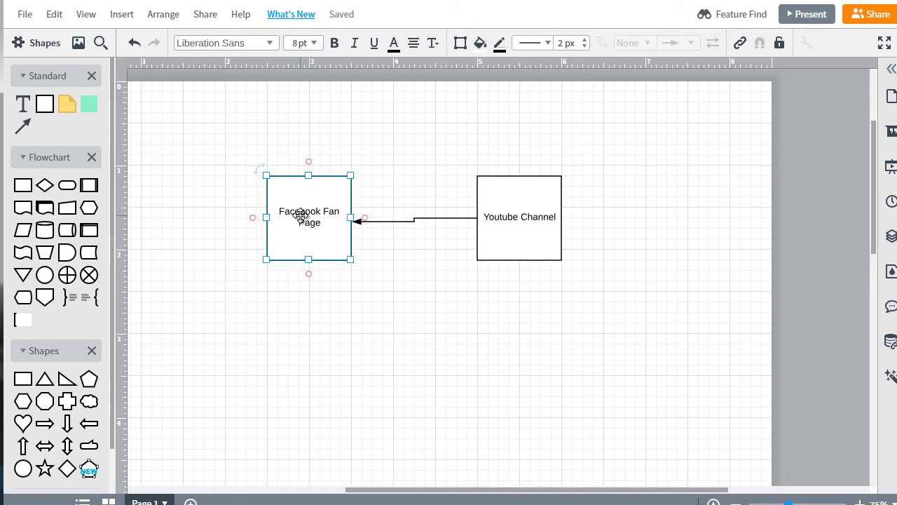
key("ctrl+d")
Step: Move the Facebook copy down and connect Youtube Channel to it
left_click_drag(300, 216, 292, 350)
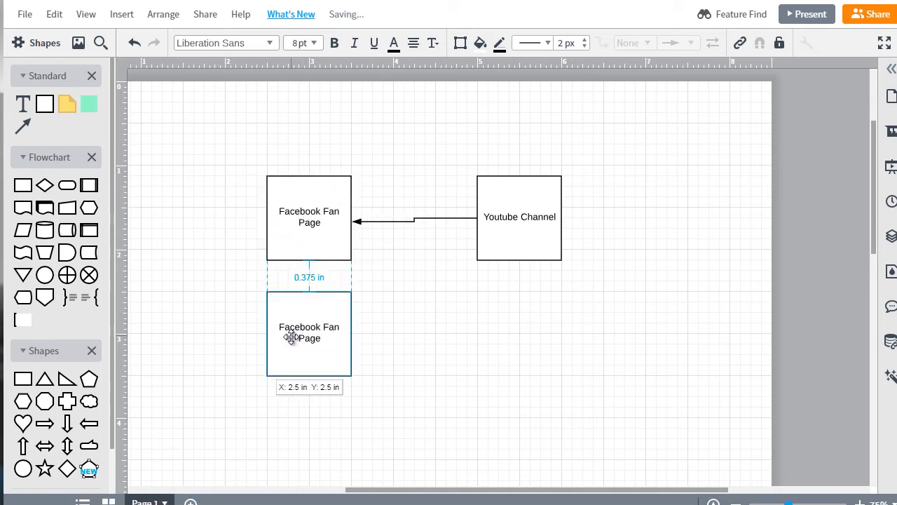
left_click(479, 257)
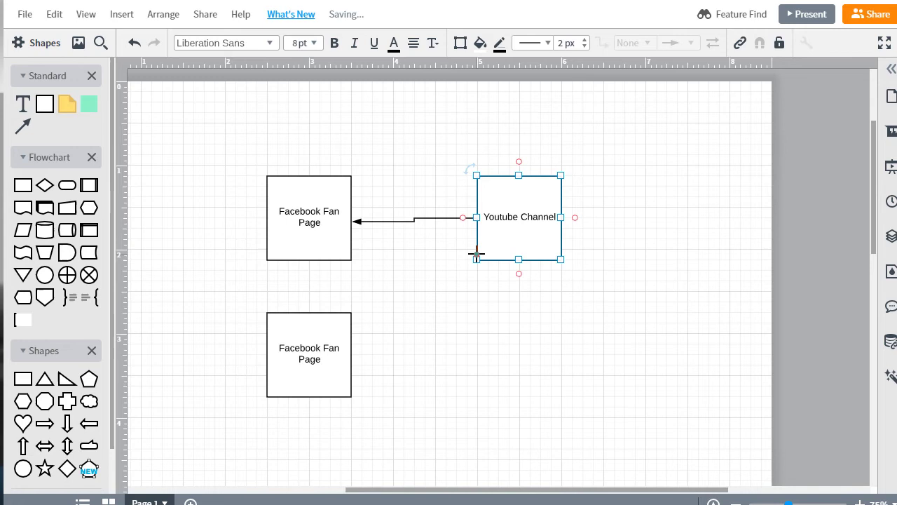
left_click_drag(462, 262, 350, 364)
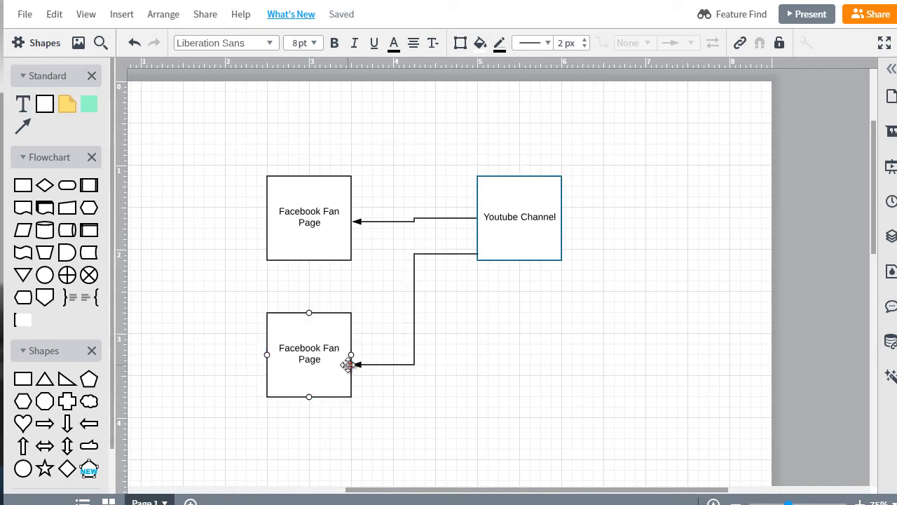
left_click(522, 300)
mouse_move(309, 347)
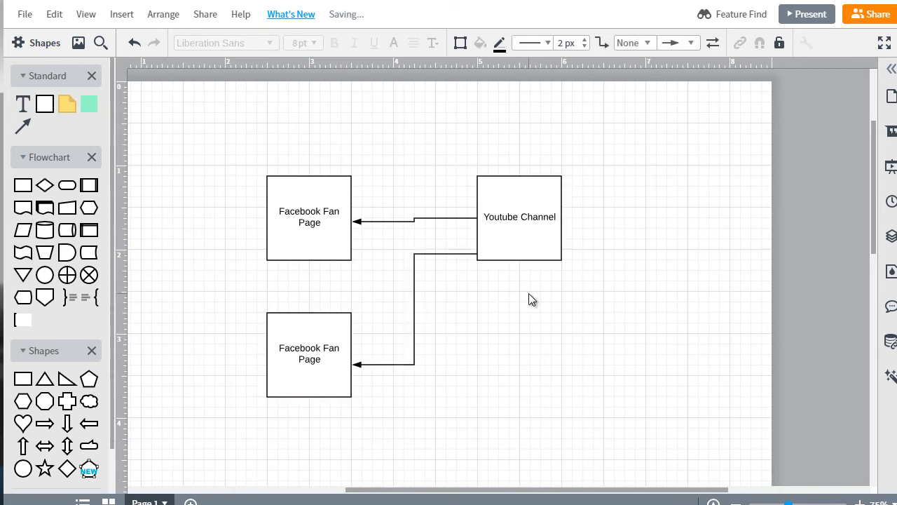
Step: Relabel the lower box 'Twitter'
left_click(308, 351)
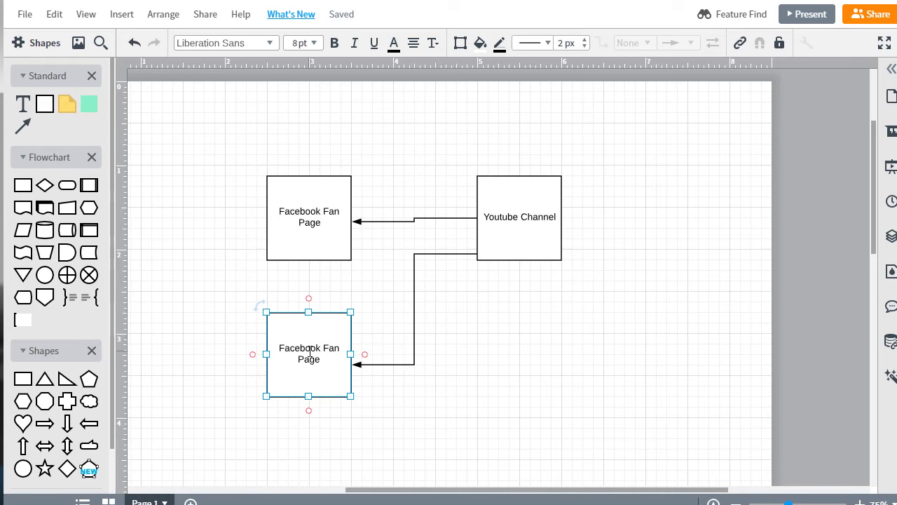
double_click(309, 351)
key("BackSpace")
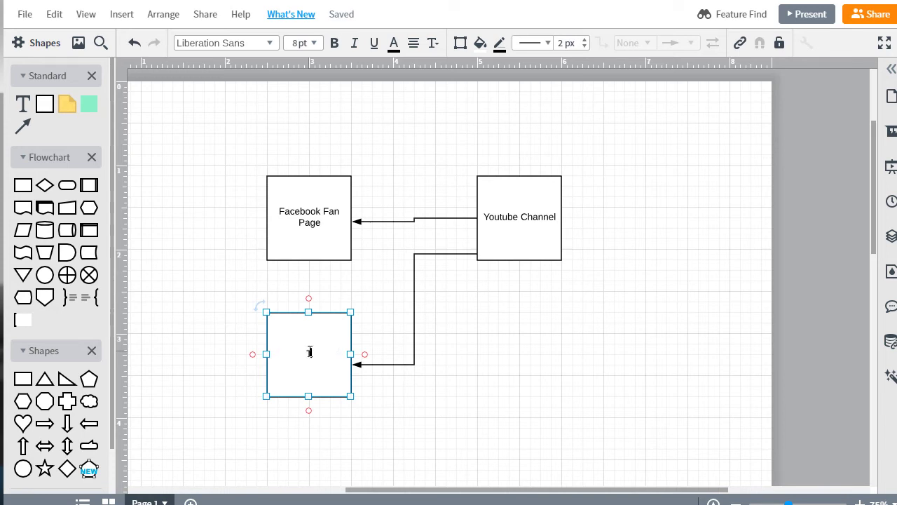
type("Twitter")
left_click(202, 289)
Step: Duplicate the Twitter box below Youtube Channel and link Youtube Channel down to it
left_click(332, 344)
key("ctrl+d")
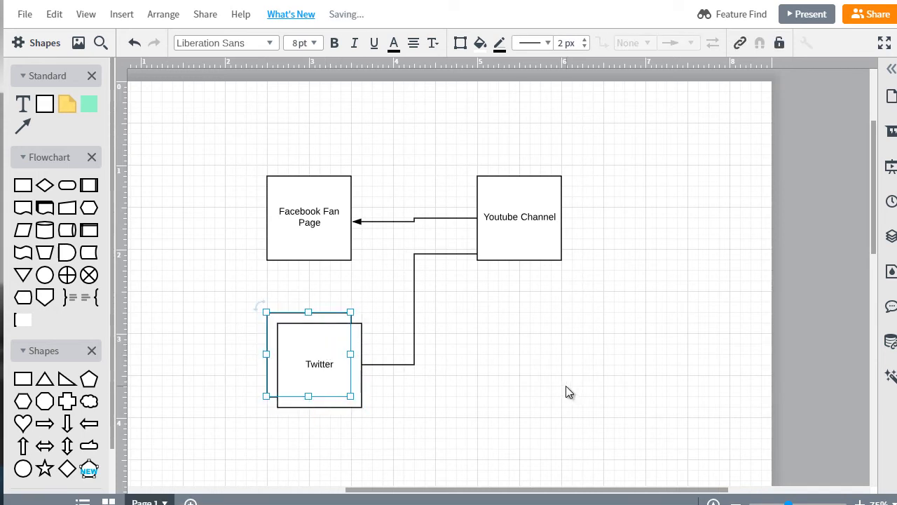
left_click(566, 391)
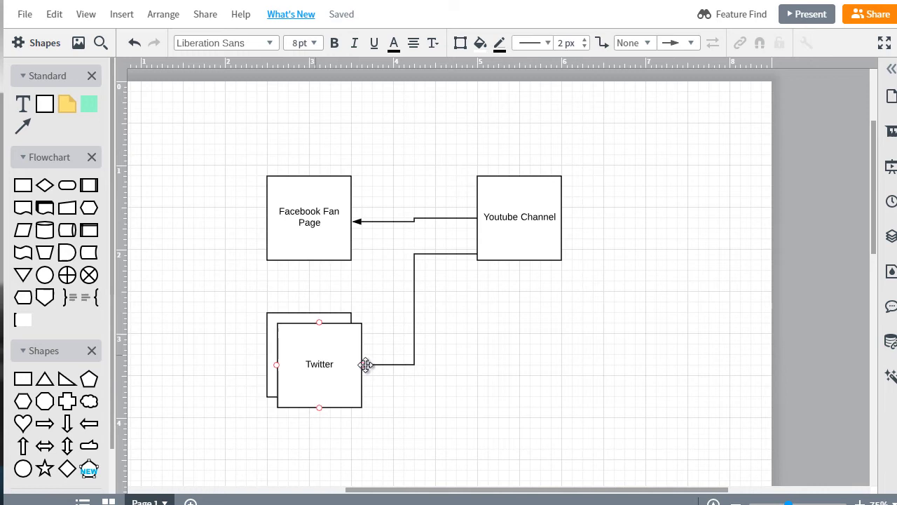
mouse_move(366, 365)
left_mouse_down()
mouse_move(537, 372)
mouse_move(503, 381)
left_mouse_up()
left_click_drag(521, 260, 520, 343)
Step: Label the box below Youtube Channel 'Wordpress'
double_click(514, 386)
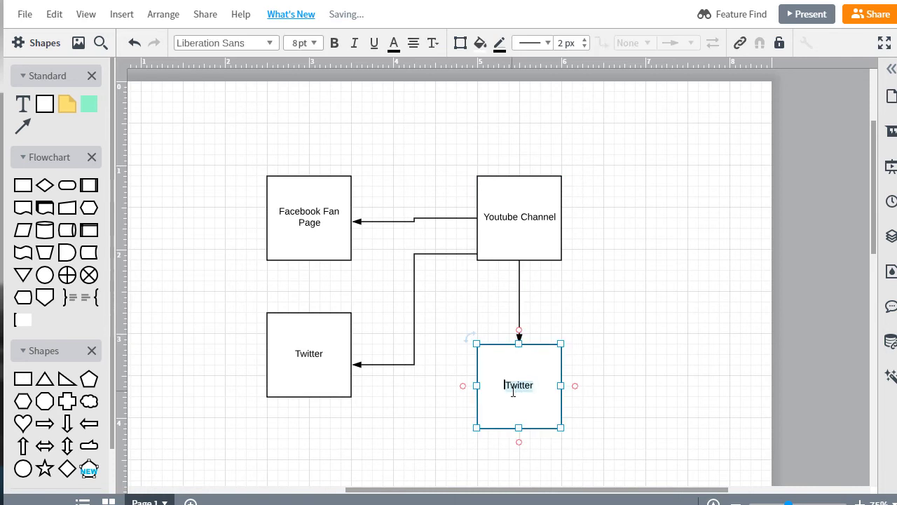
type("Wordpress")
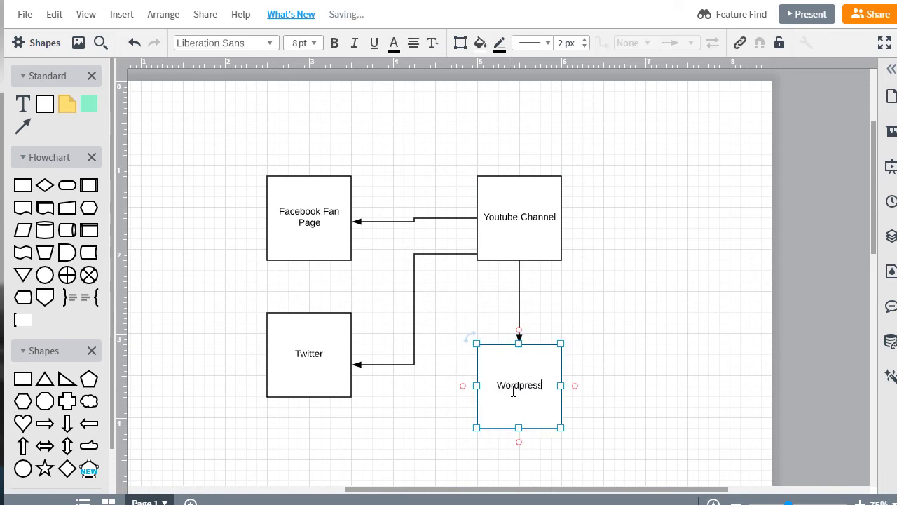
left_click(652, 290)
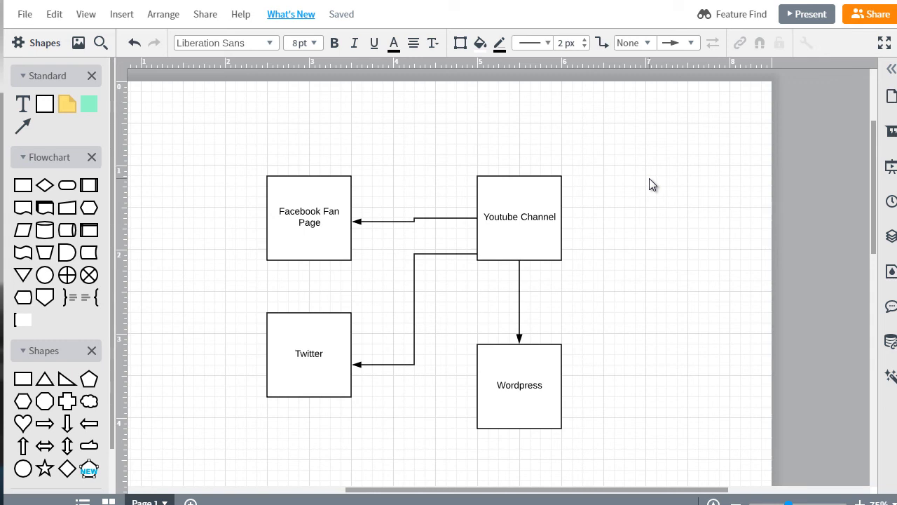
left_click(545, 208)
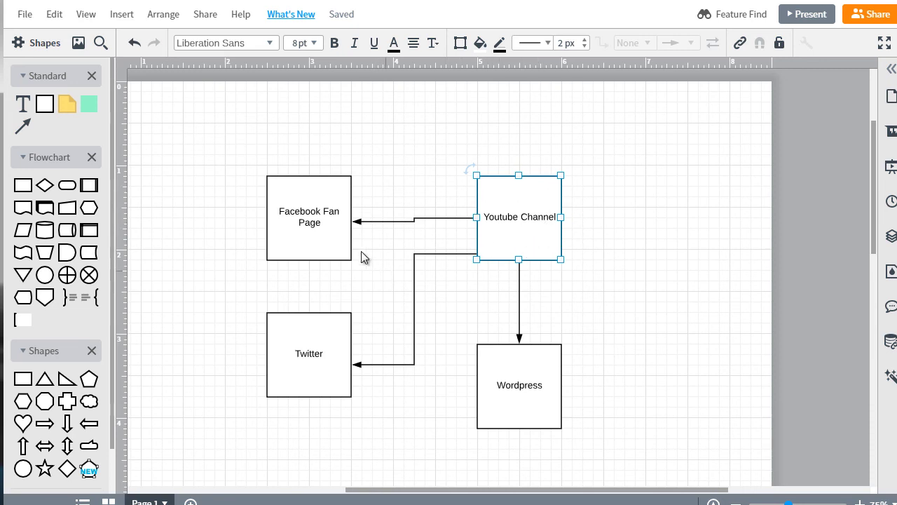
left_click(297, 217)
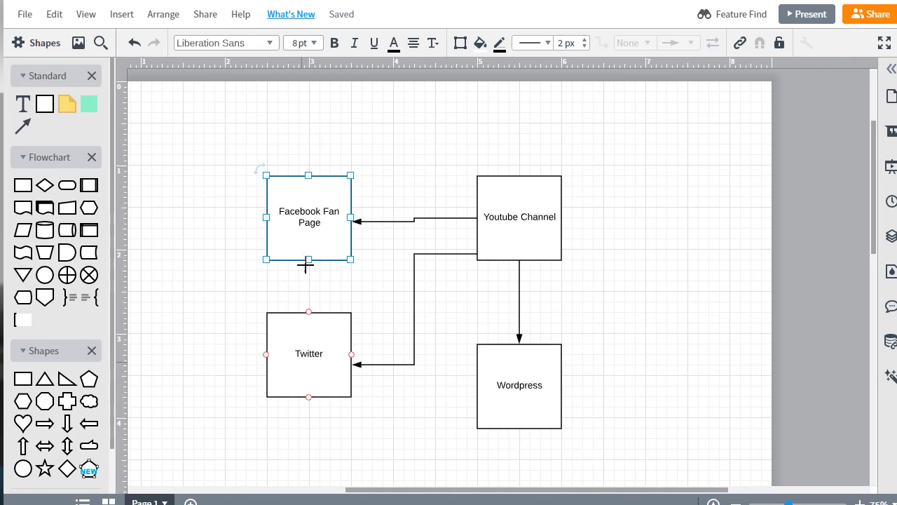
left_click(617, 195)
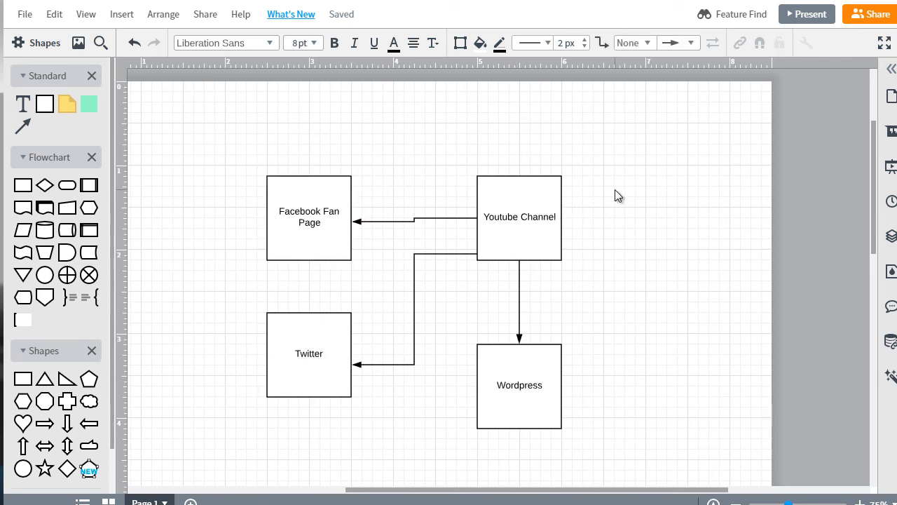